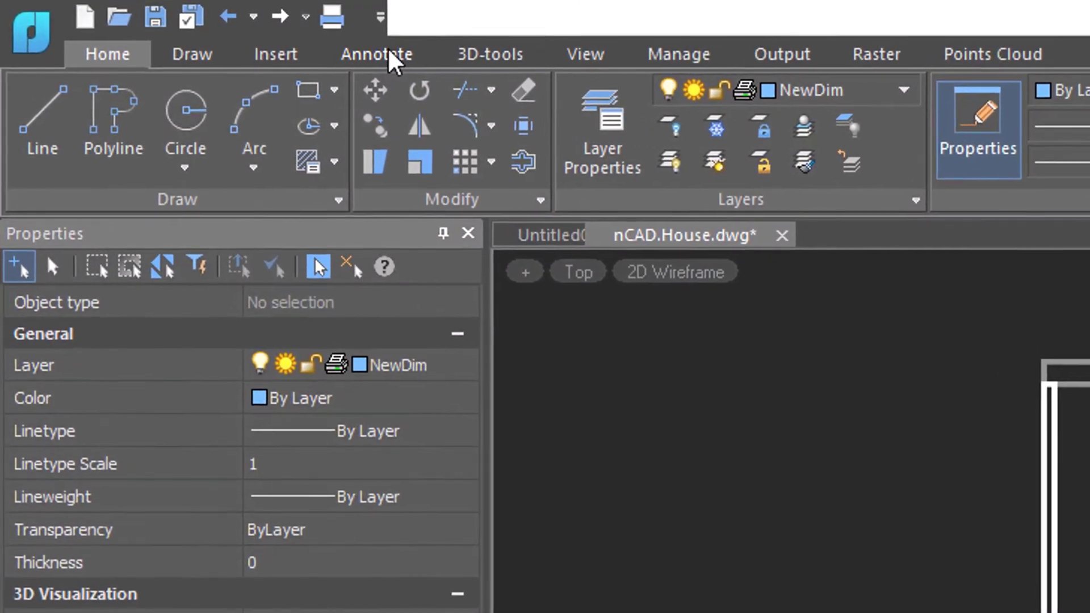
Start the Dimension command from the Annotate tab's Dimensions panel.
{"action": "left_click", "coordinate": [386, 51]}
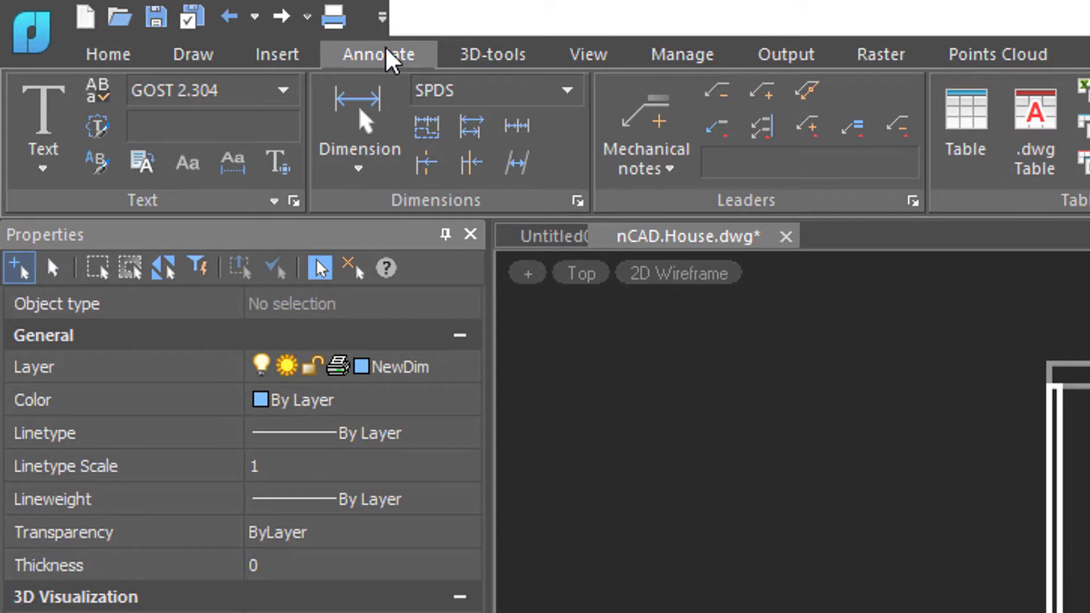
{"action": "left_click", "coordinate": [367, 104]}
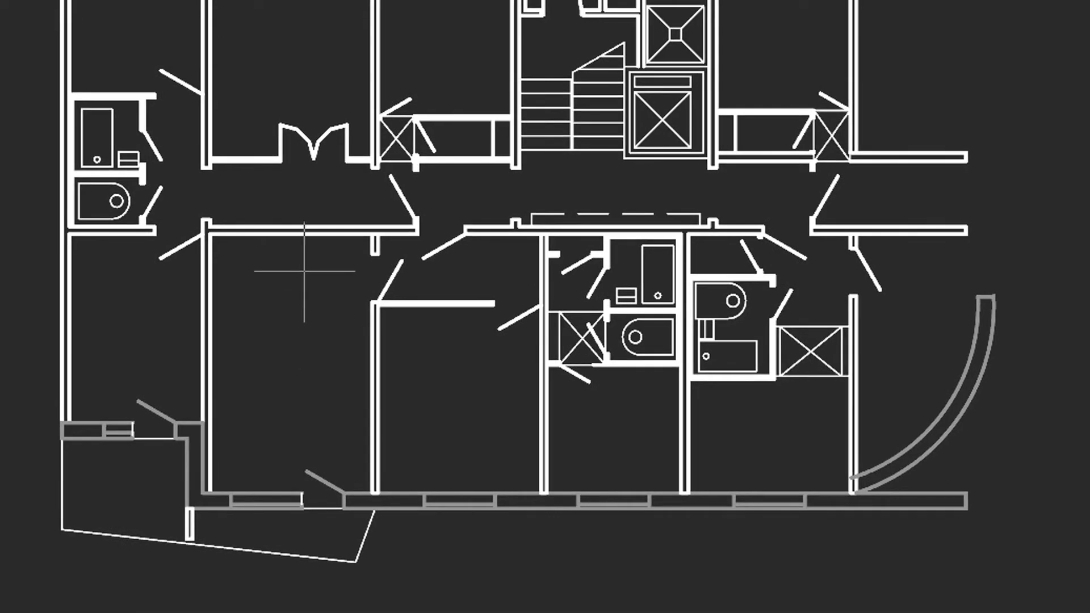
Add linear dimensions to the hallway wall (4420), room side wall (5520, left) and balcony (6264, below).
{"action": "left_click", "coordinate": [309, 237]}
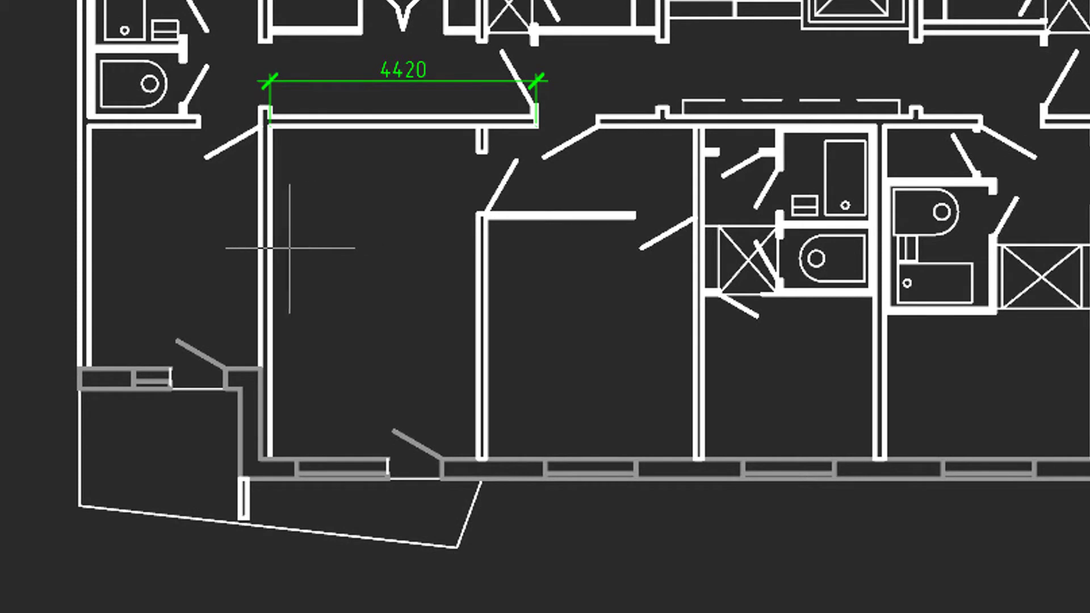
{"action": "left_click", "coordinate": [270, 250]}
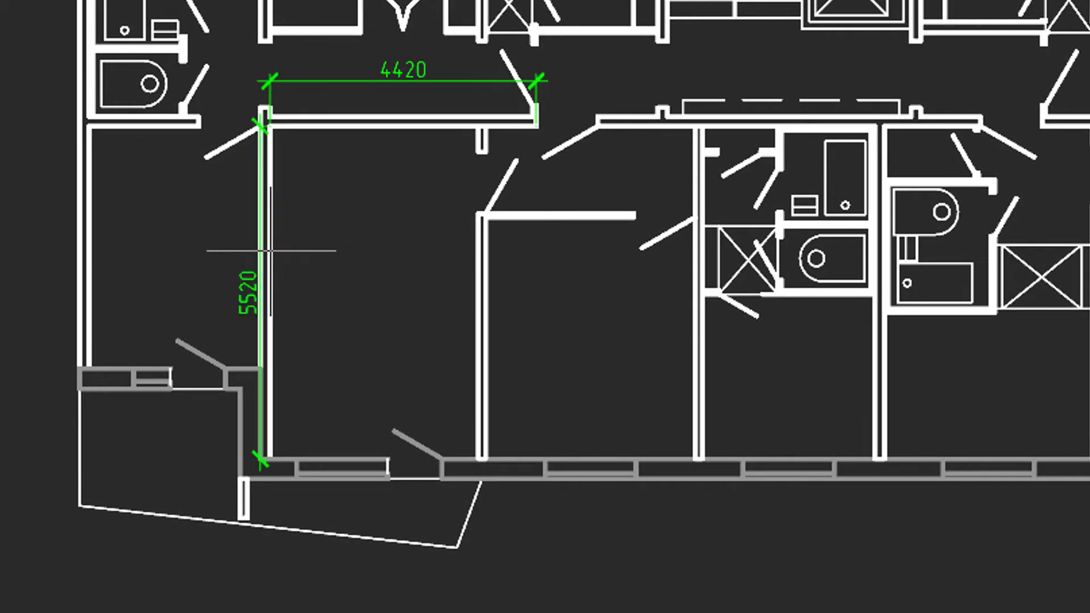
{"action": "left_click", "coordinate": [214, 246]}
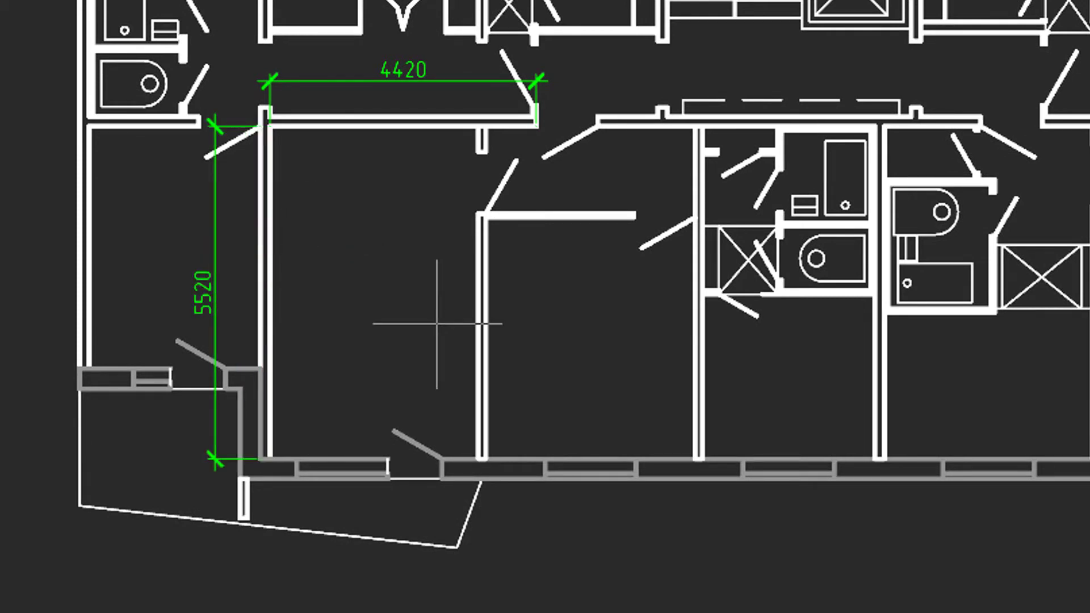
{"action": "left_click", "coordinate": [368, 536]}
{"action": "left_click", "coordinate": [359, 569]}
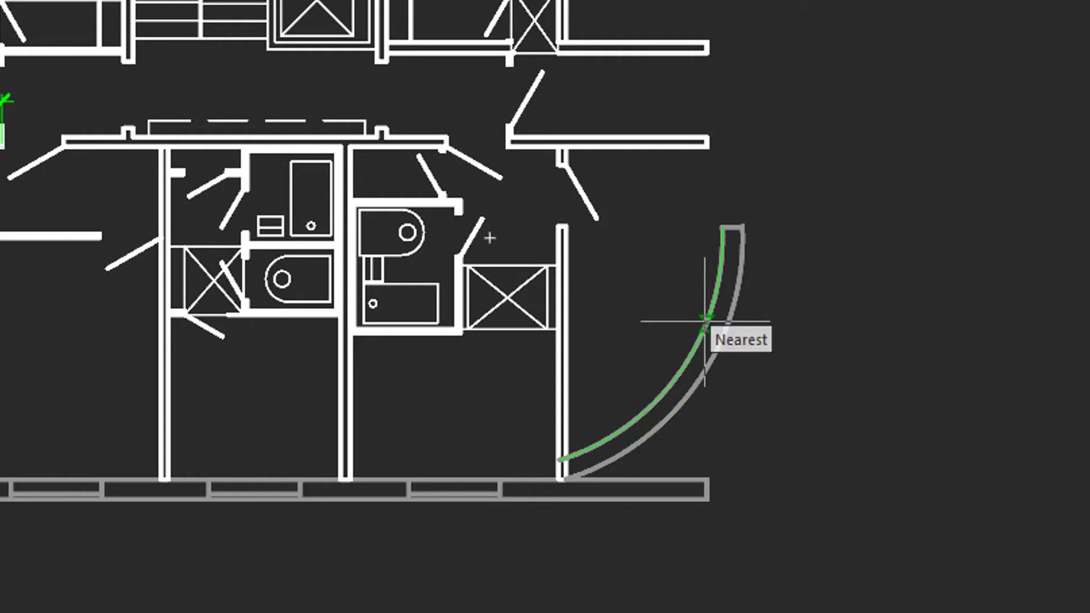
Place an R3865 radius dimension on the curved balcony wall and a 335 dimension across its end.
{"action": "left_click", "coordinate": [705, 321]}
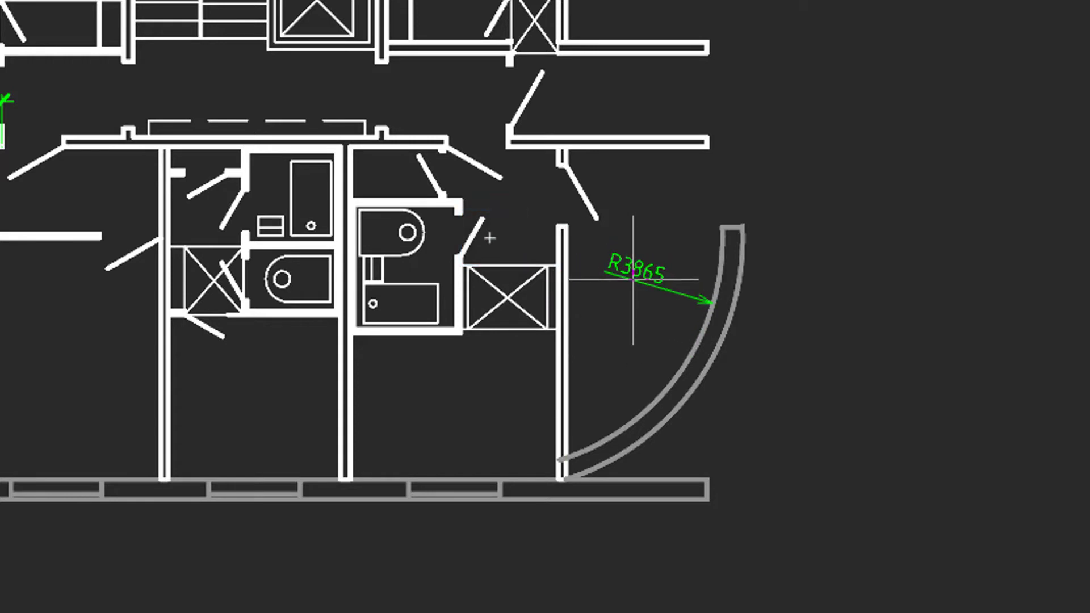
{"action": "left_click", "coordinate": [633, 279]}
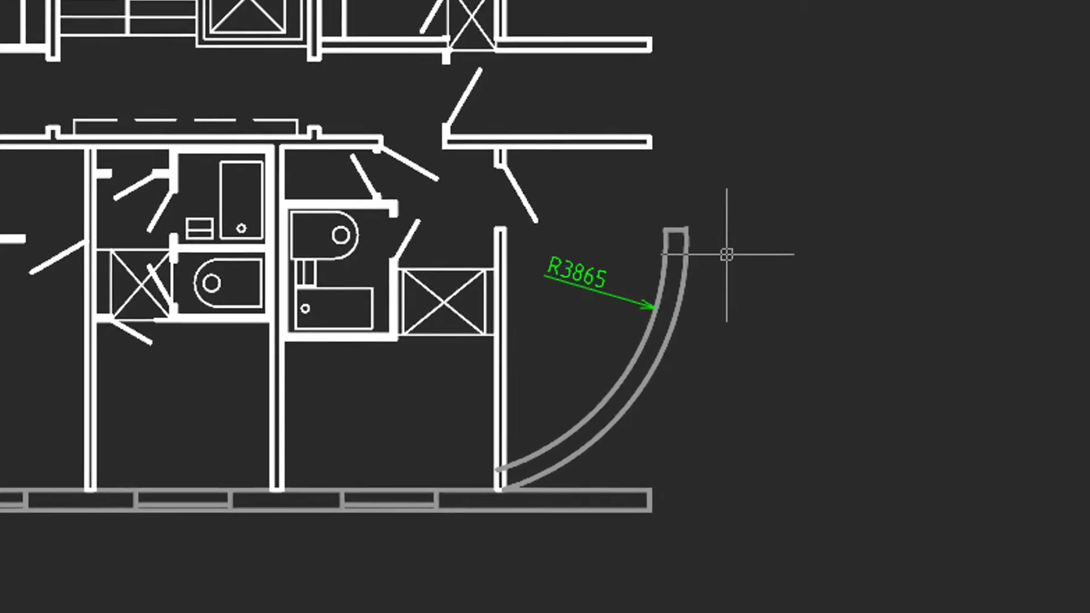
{"action": "scroll", "coordinate": [680, 237], "scroll_direction": "up", "scroll_amount": 2}
{"action": "scroll", "coordinate": [679, 235], "scroll_direction": "up", "scroll_amount": 5}
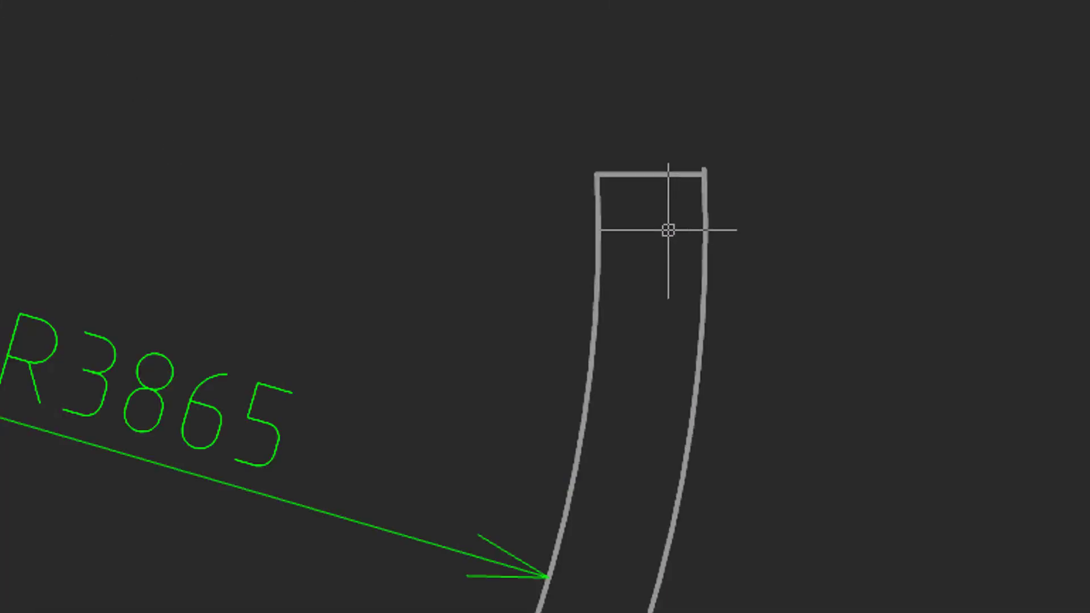
{"action": "left_click", "coordinate": [596, 250]}
{"action": "left_click", "coordinate": [704, 378]}
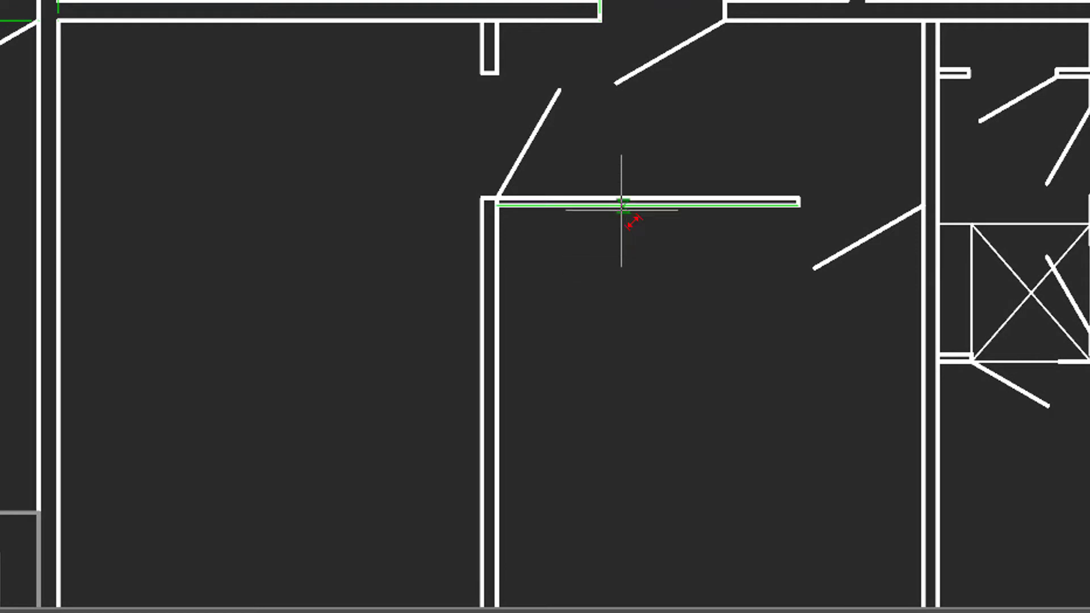
Mark the inner room corner with a 90° angular dimension between its two walls.
{"action": "left_click", "coordinate": [596, 199]}
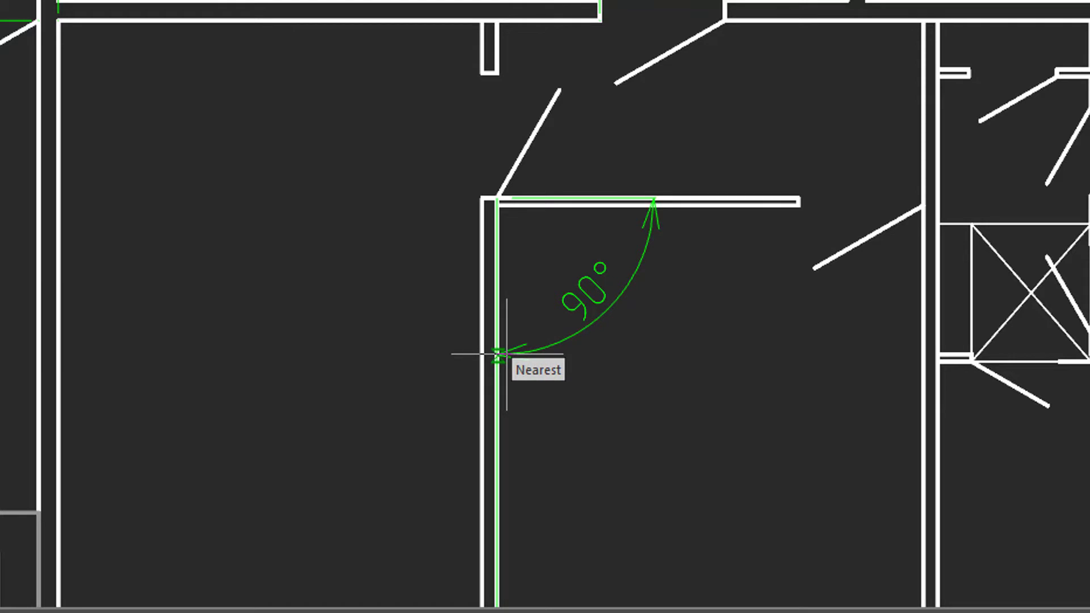
{"action": "left_click", "coordinate": [552, 363]}
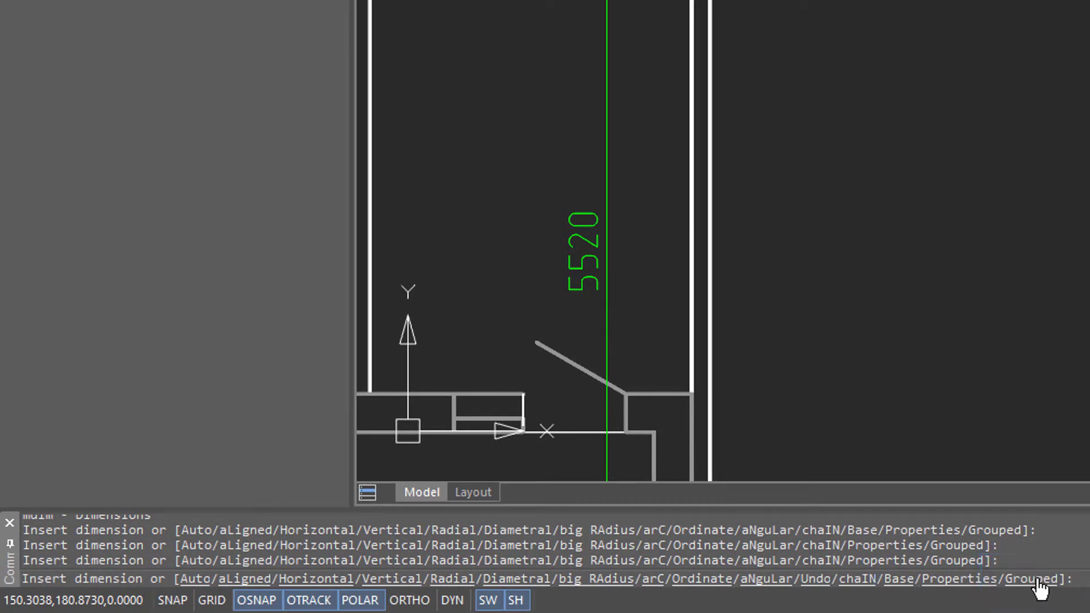
Create Grouped dimensions for the upper corridor wall (1000, 1250, 1490 and small segments).
{"action": "left_click", "coordinate": [1038, 580]}
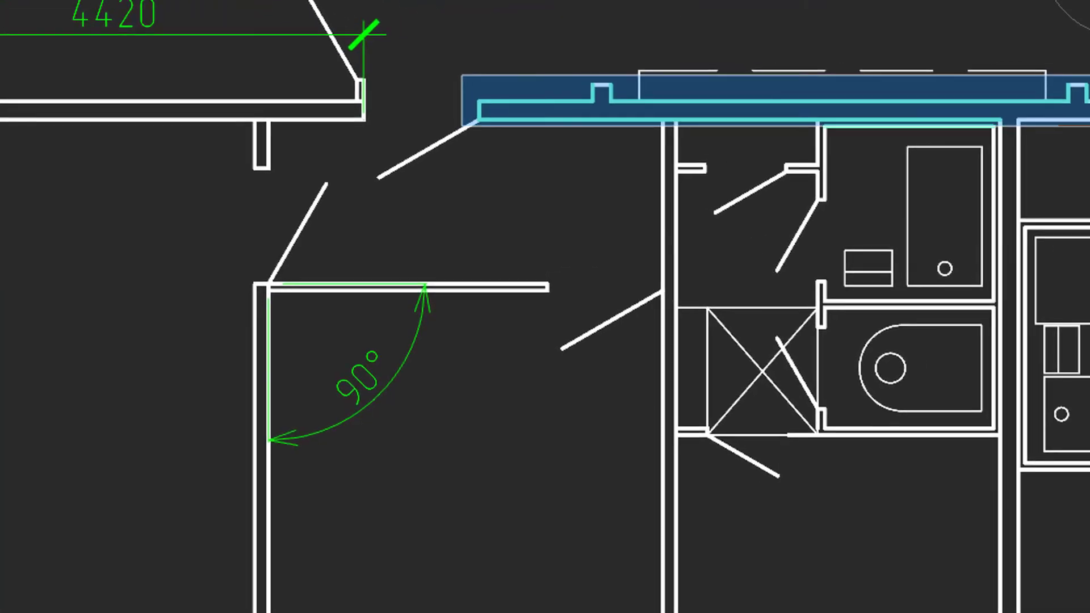
{"action": "key", "text": "Return"}
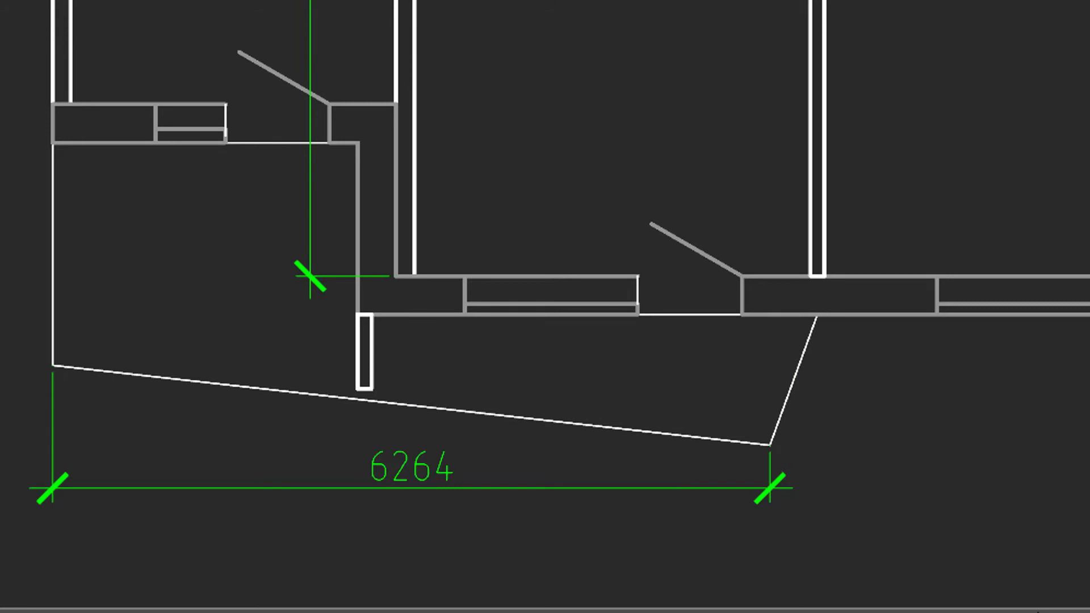
Delete the 6264 dimension and add an aligned 6303 dimension along the slanted balcony edge.
{"action": "left_click", "coordinate": [706, 487]}
{"action": "key", "text": "Delete"}
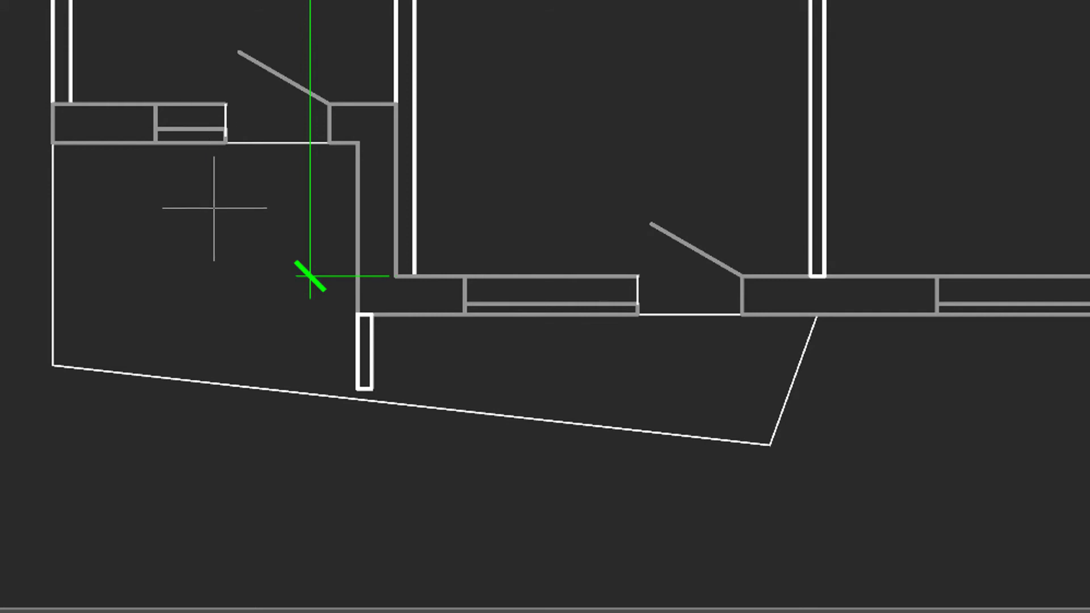
{"action": "mouse_move", "coordinate": [432, 410]}
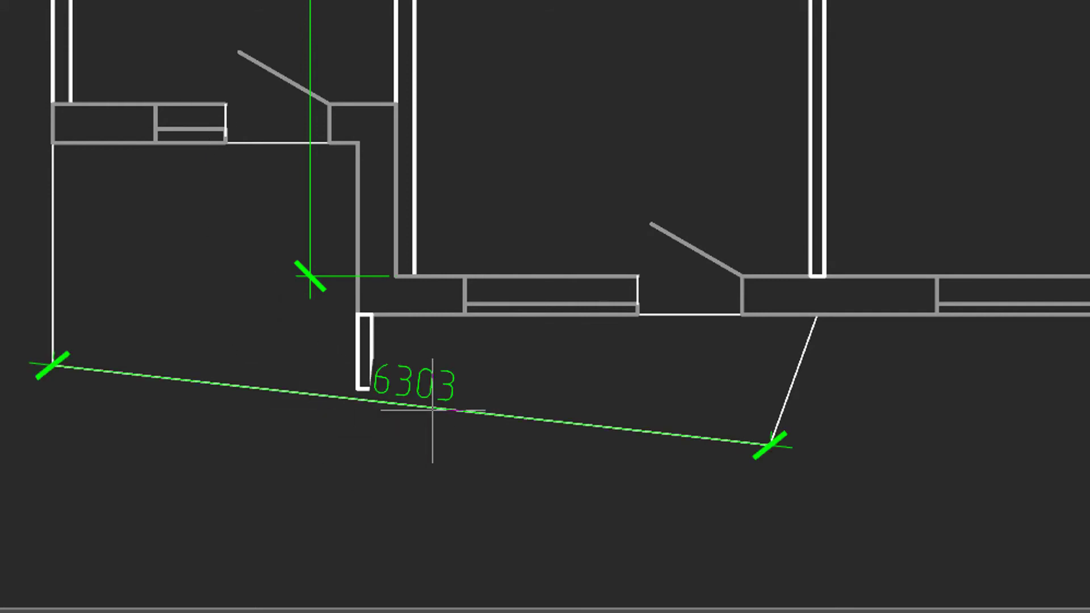
{"action": "left_click", "coordinate": [433, 410]}
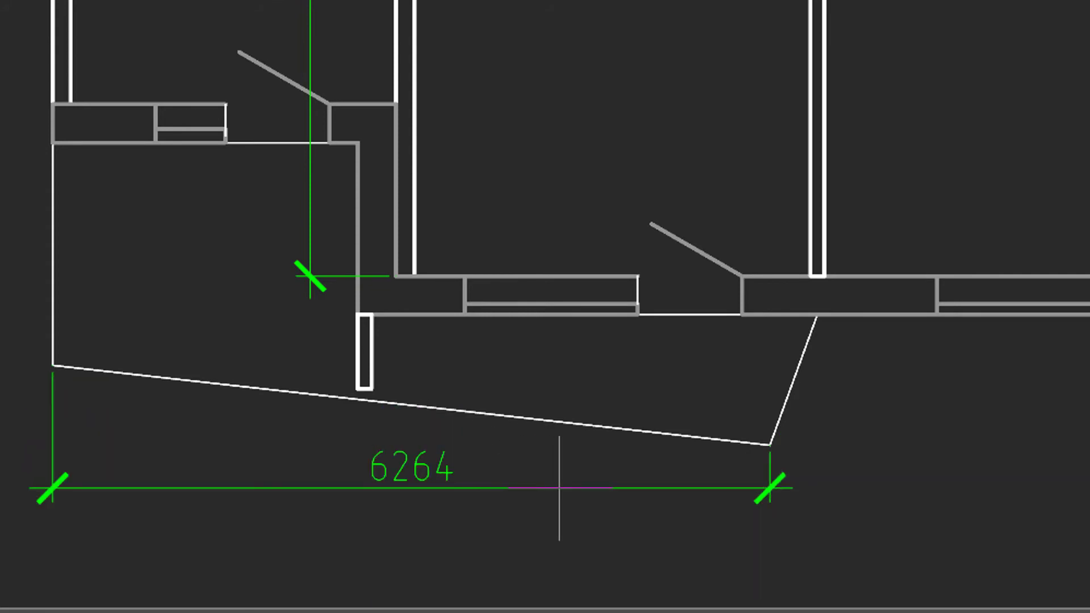
{"action": "left_click", "coordinate": [559, 487]}
{"action": "left_click", "coordinate": [474, 454]}
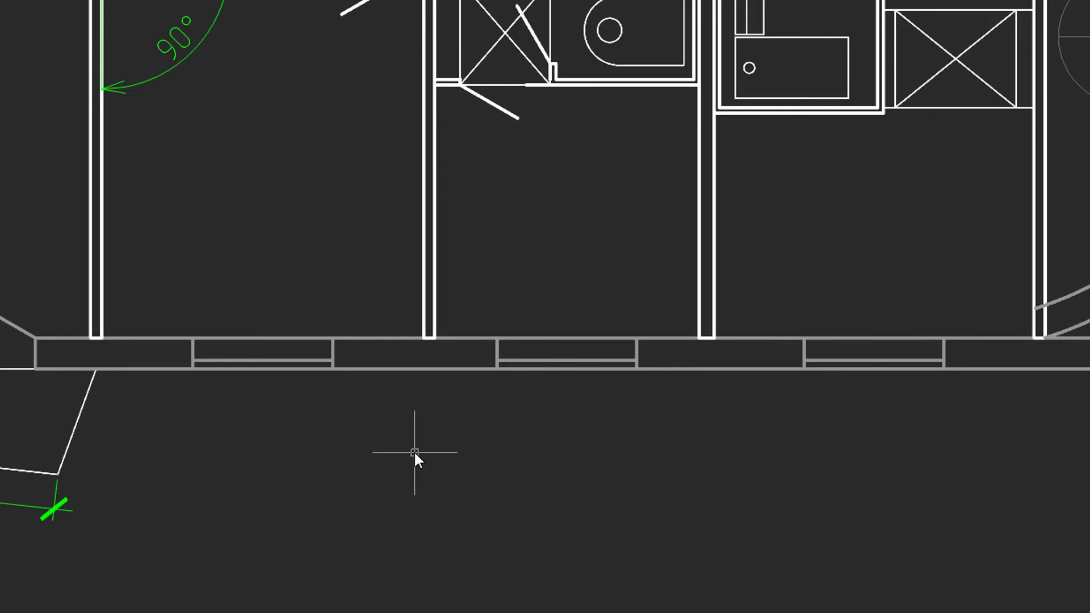
Dimension the lower window at 1510, placed below the window.
{"action": "left_click", "coordinate": [275, 365]}
{"action": "left_click", "coordinate": [273, 404]}
{"action": "left_click", "coordinate": [273, 423]}
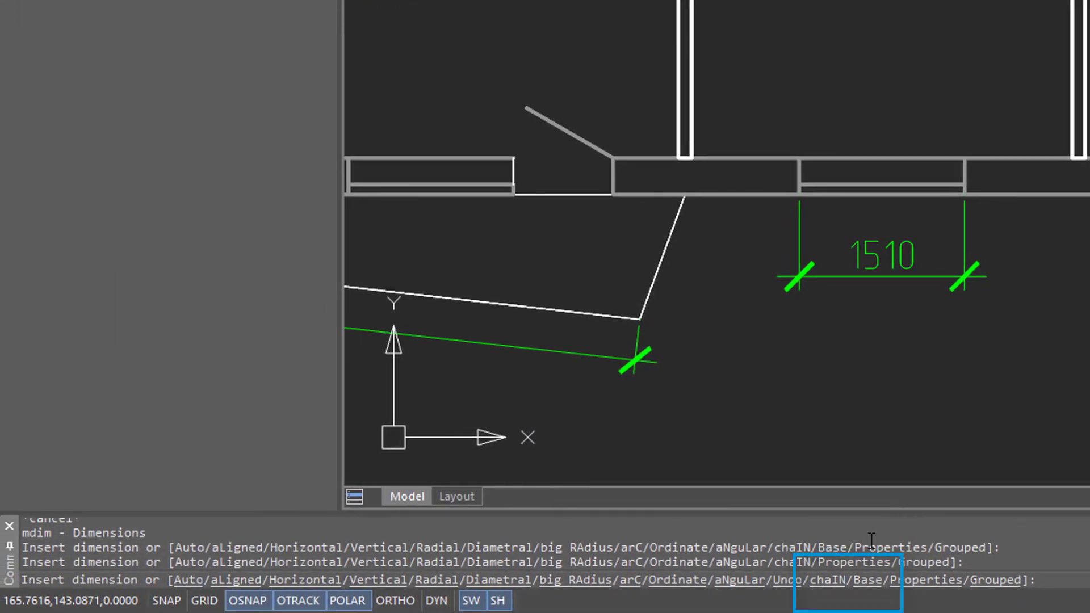
Chain dimensions 1780, 1510, 1810 and 1510 from the 1510 window dimension along the wall.
{"action": "left_click", "coordinate": [826, 579]}
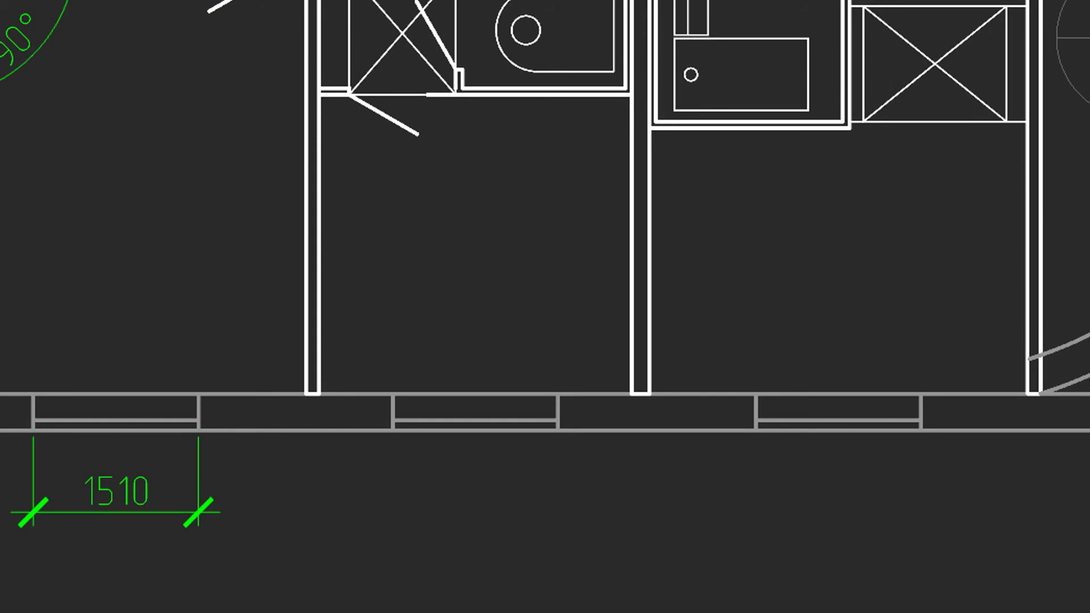
{"action": "left_click", "coordinate": [139, 513]}
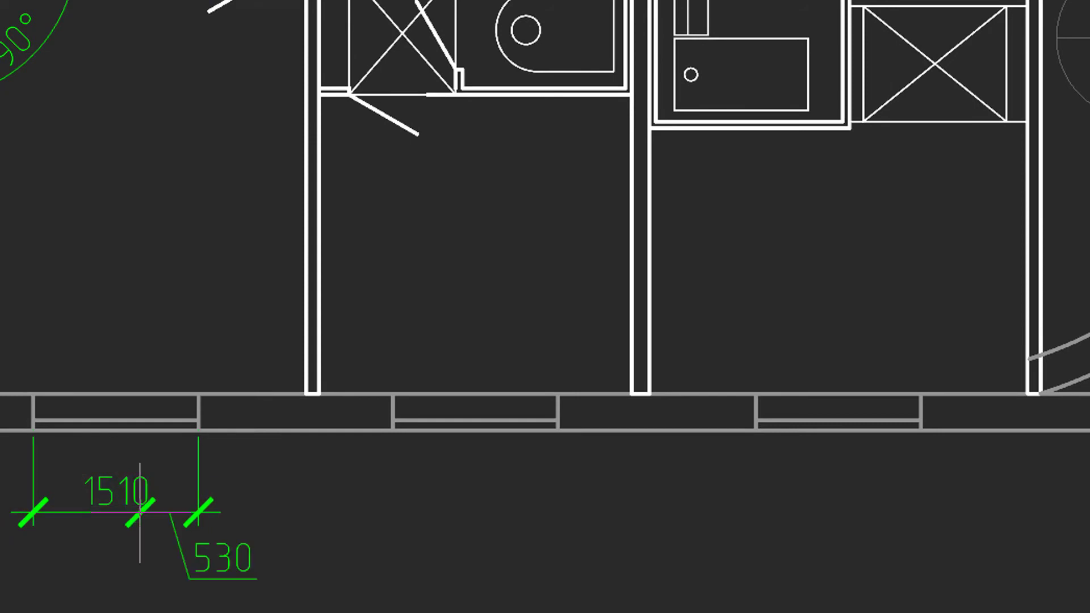
{"action": "left_click", "coordinate": [393, 430]}
{"action": "left_click", "coordinate": [558, 429]}
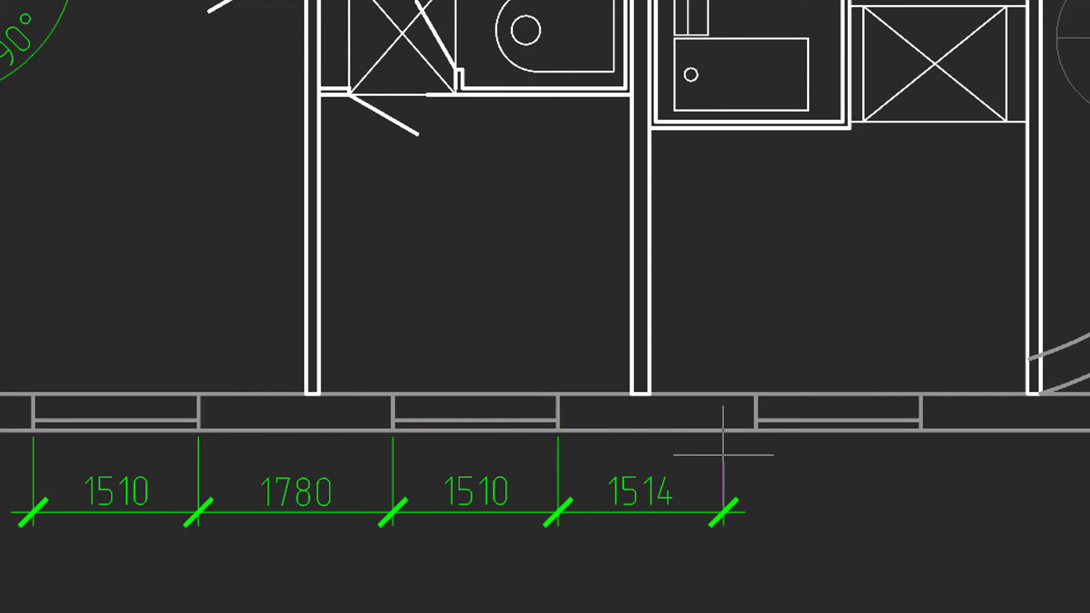
{"action": "left_click", "coordinate": [756, 429]}
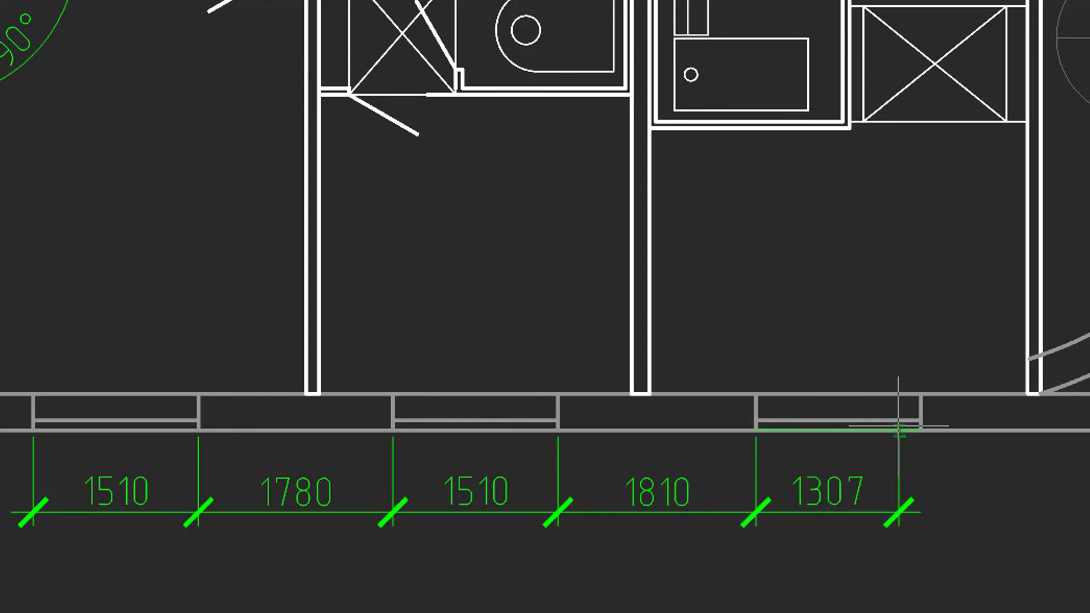
{"action": "left_click", "coordinate": [921, 430]}
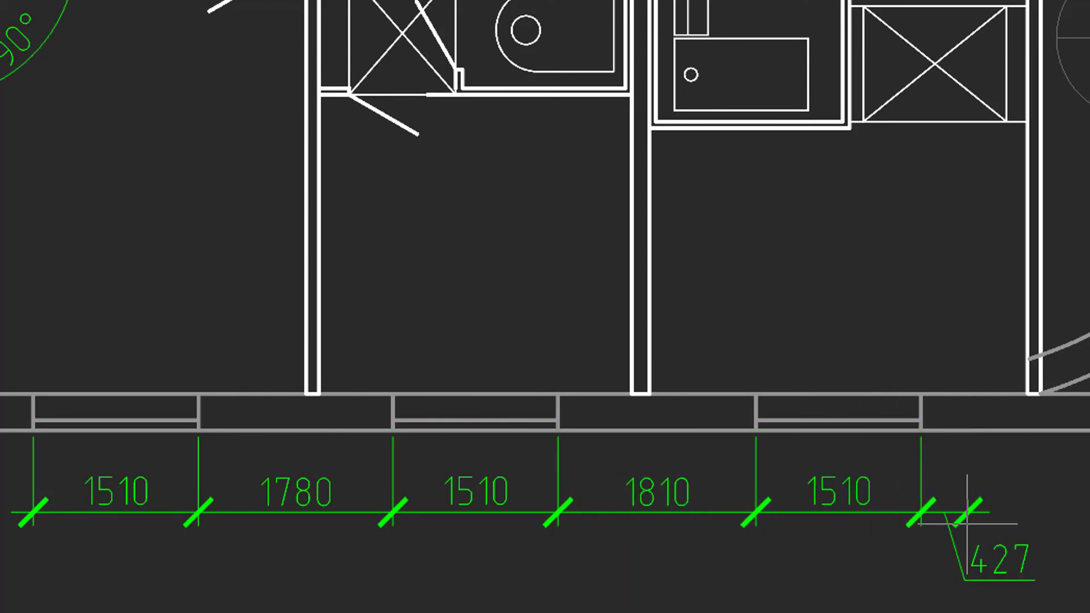